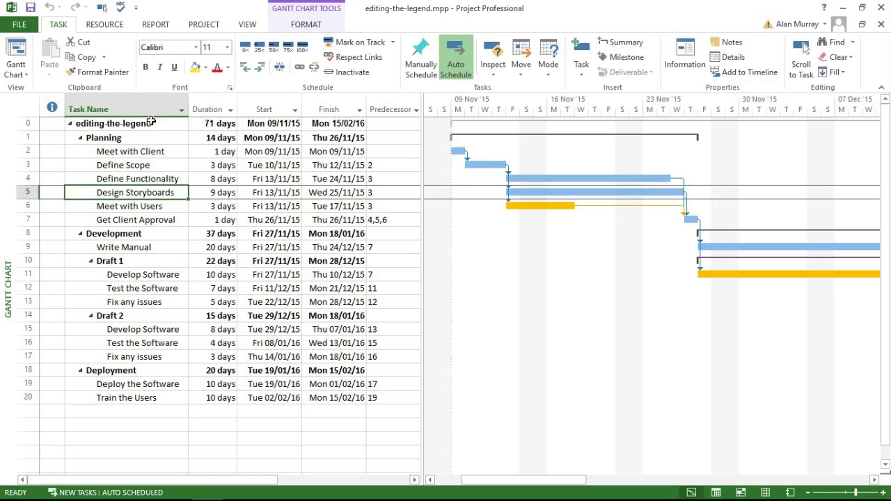
# - Preview the Gantt chart printout, zoom in on its legend, then return to the chart
pyautogui.click(20, 28)
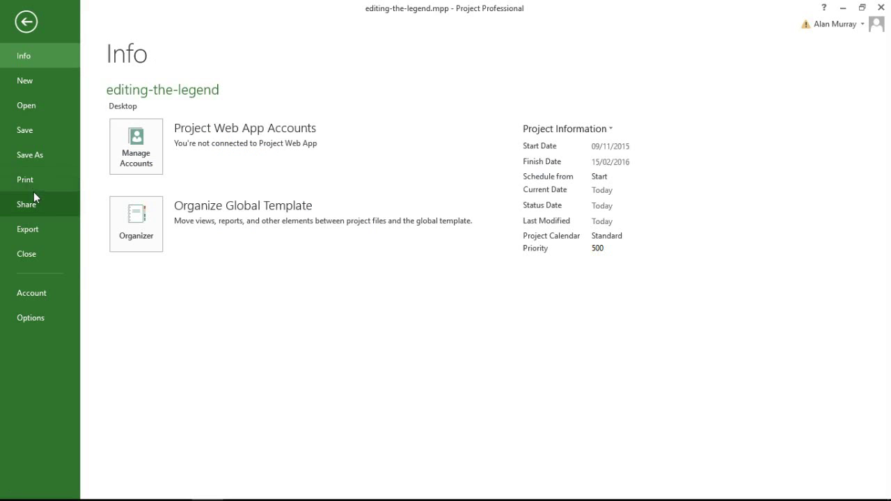
pyautogui.click(52, 184)
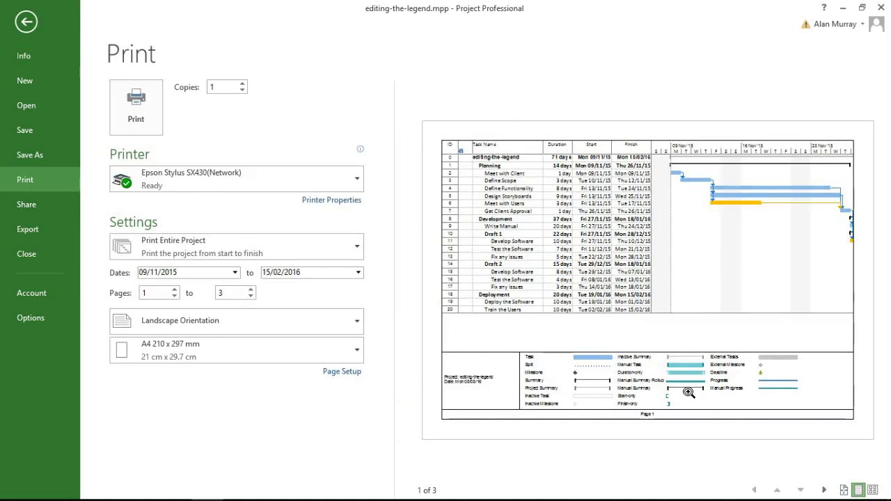
pyautogui.click(688, 393)
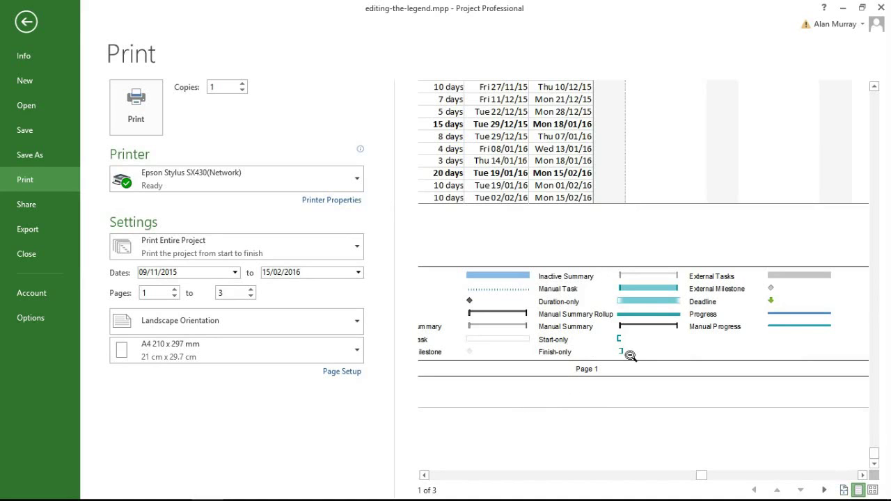
pyautogui.click(424, 475)
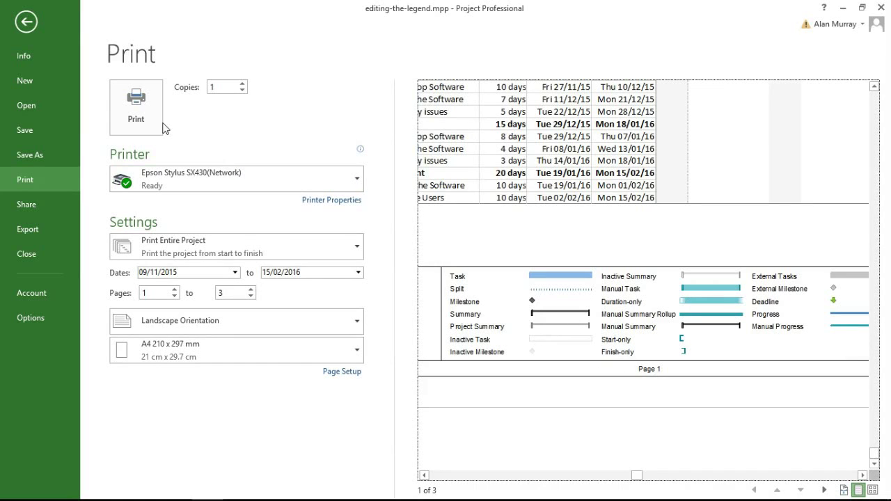
pyautogui.click(33, 27)
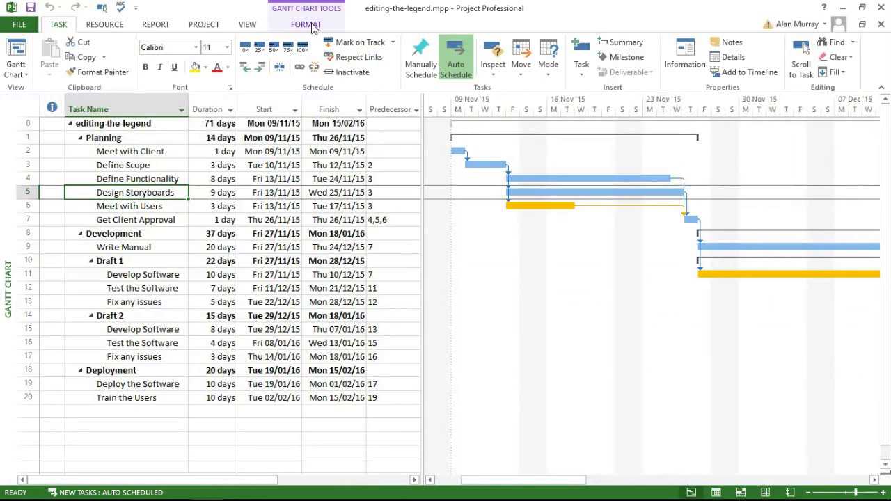
# - Open the Bar Styles dialog from the Gantt Chart Format commands
pyautogui.click(307, 24)
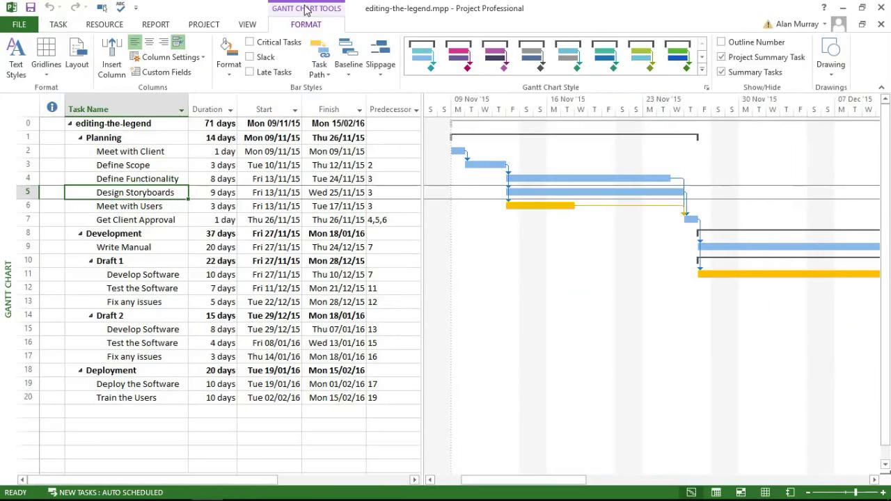
pyautogui.click(229, 66)
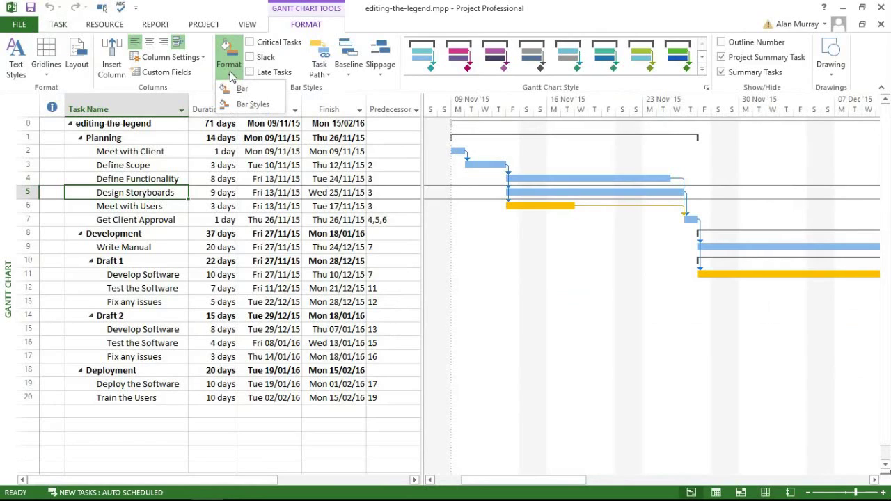
pyautogui.click(250, 105)
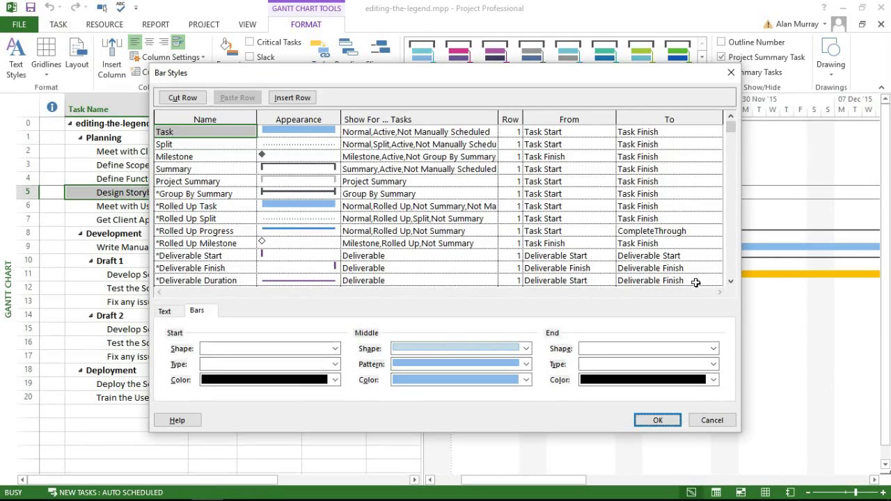
pyautogui.click(731, 282)
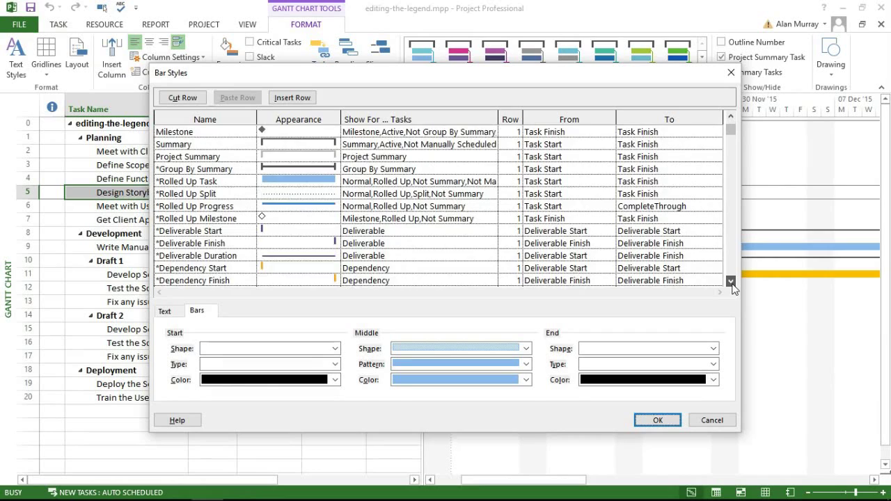
pyautogui.click(730, 282)
pyautogui.click(731, 282)
pyautogui.click(731, 282)
pyautogui.click(731, 282)
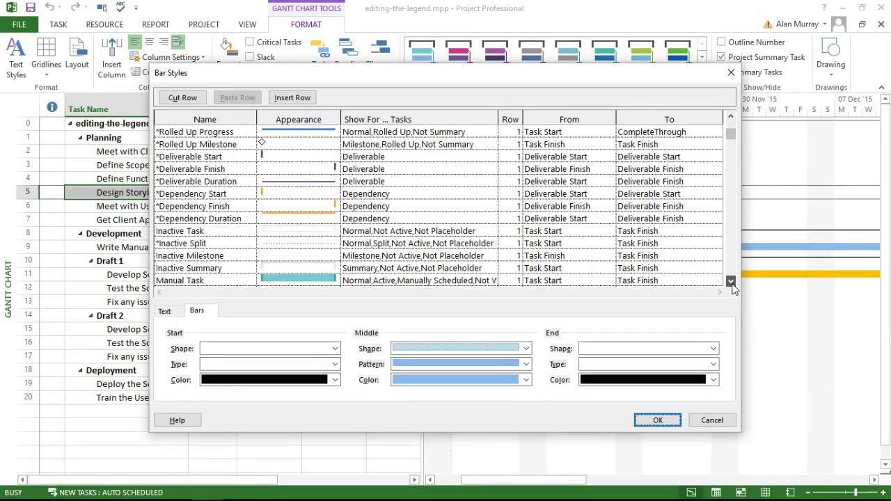
pyautogui.click(731, 282)
pyautogui.click(732, 282)
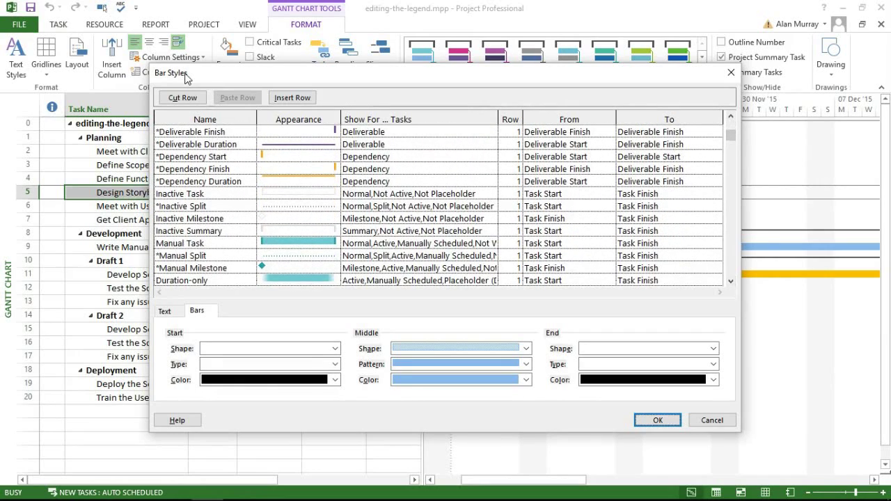
# - Prefix the Inactive Task, Inactive Milestone and Inactive Summary style names with an asterisk
pyautogui.click(197, 194)
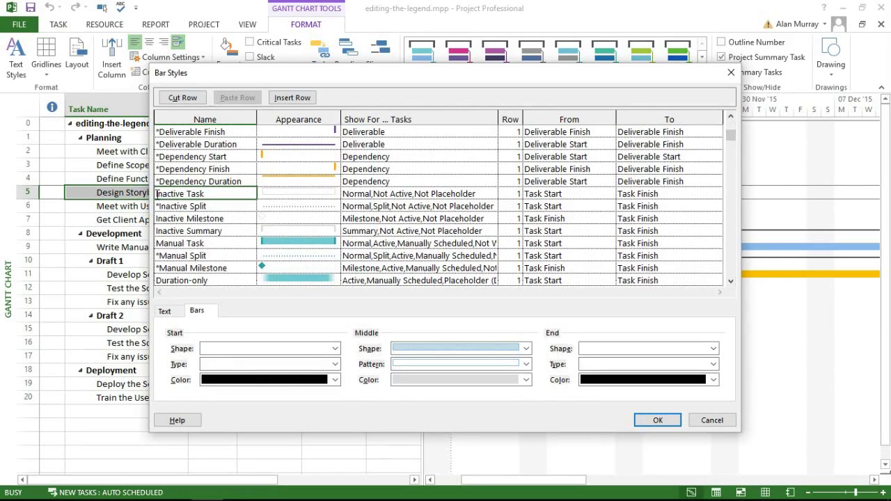
pyautogui.write('*')
pyautogui.click(188, 172)
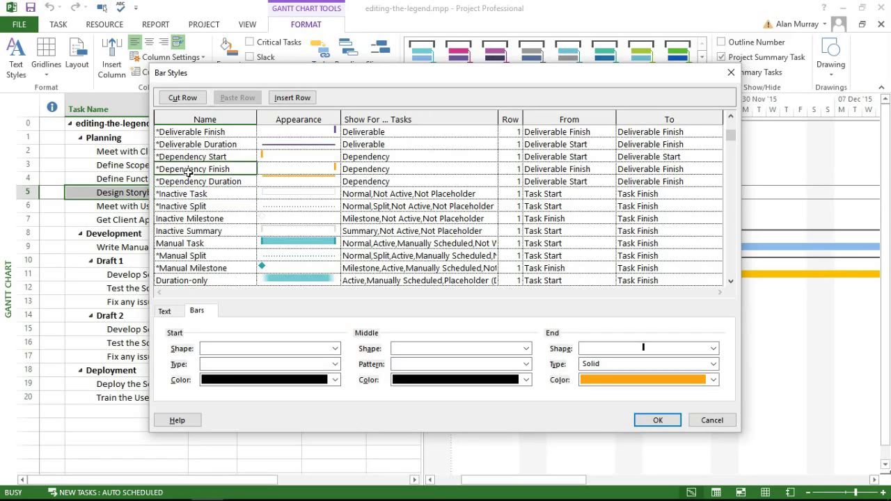
pyautogui.click(197, 158)
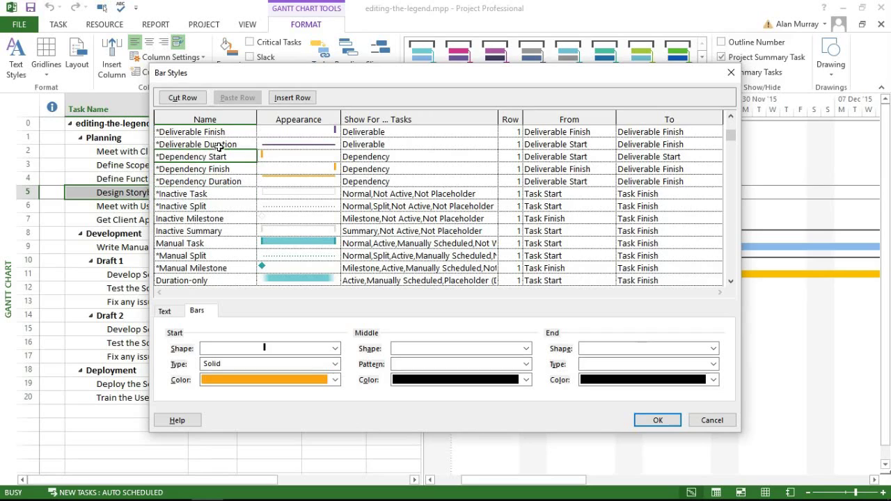
pyautogui.click(217, 145)
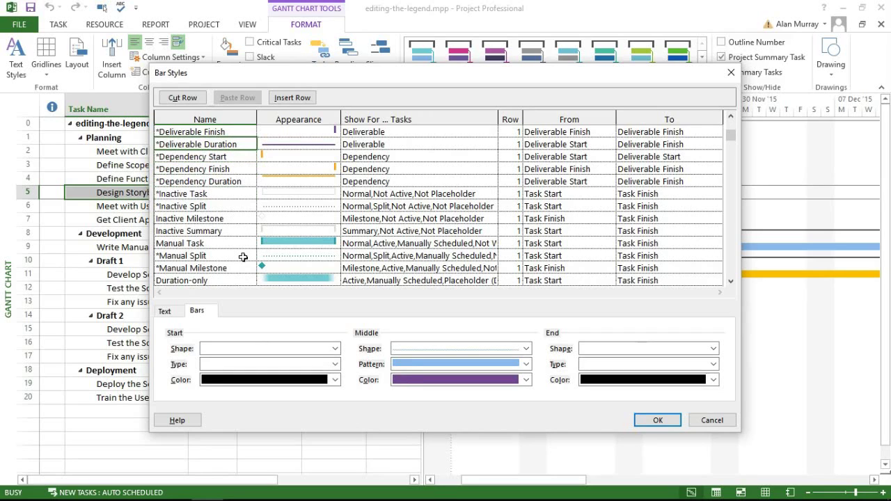
pyautogui.click(203, 220)
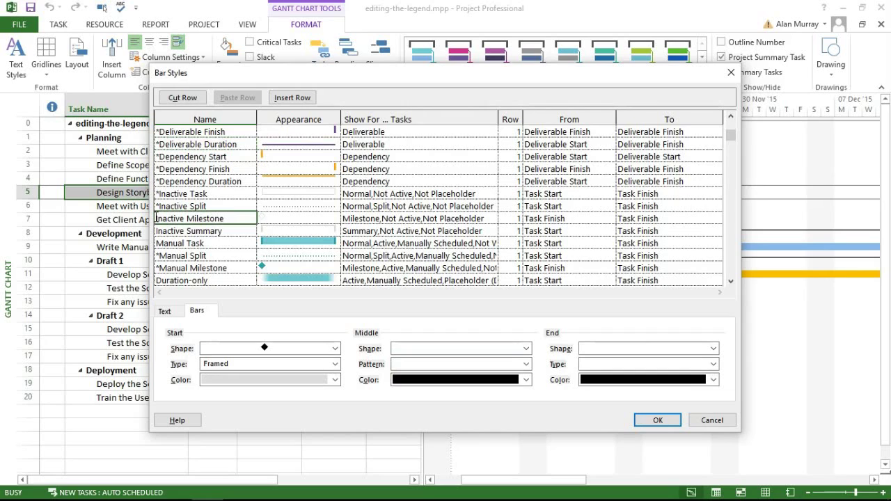
pyautogui.click(157, 218)
pyautogui.write('*')
pyautogui.click(158, 231)
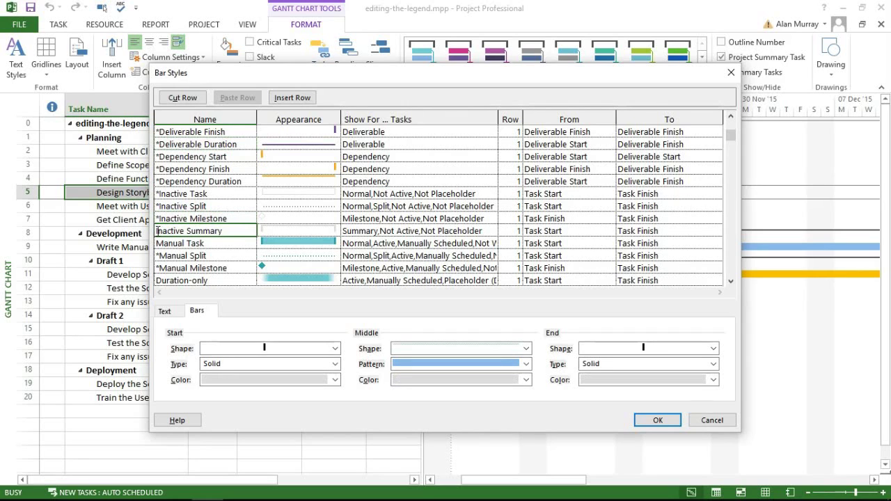
pyautogui.write('*')
# - Prefix the Start-only and Finish-only style names with an asterisk to hide them
pyautogui.click(173, 268)
pyautogui.press('Down')
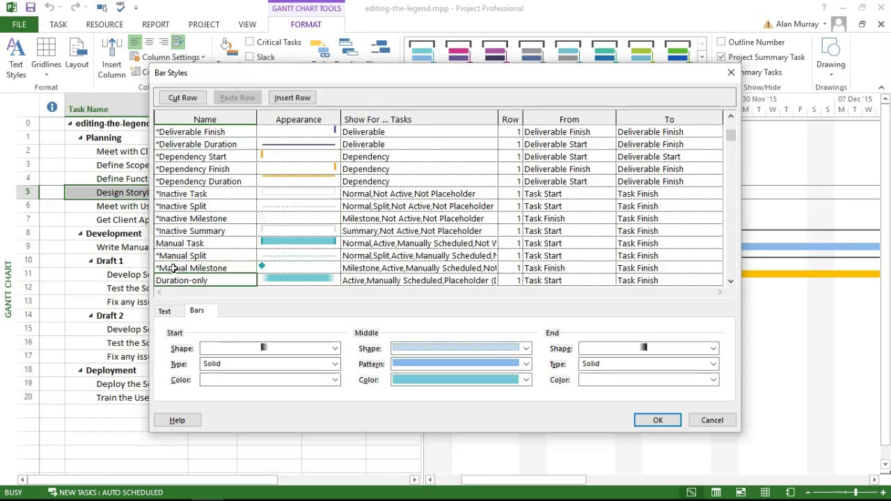
pyautogui.press('Down')
pyautogui.press('Down')
pyautogui.press('Down')
pyautogui.press('Down')
pyautogui.press('Down')
pyautogui.press('Down')
pyautogui.press('Down')
pyautogui.press('Down')
pyautogui.press('Down')
pyautogui.press('Down')
pyautogui.press('Down')
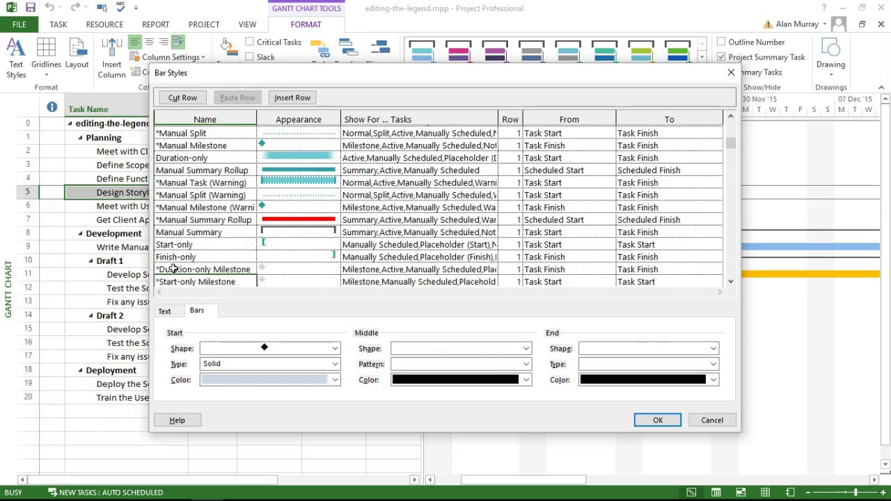
pyautogui.press('Up')
pyautogui.press('Up')
pyautogui.press('Up')
pyautogui.press('Up')
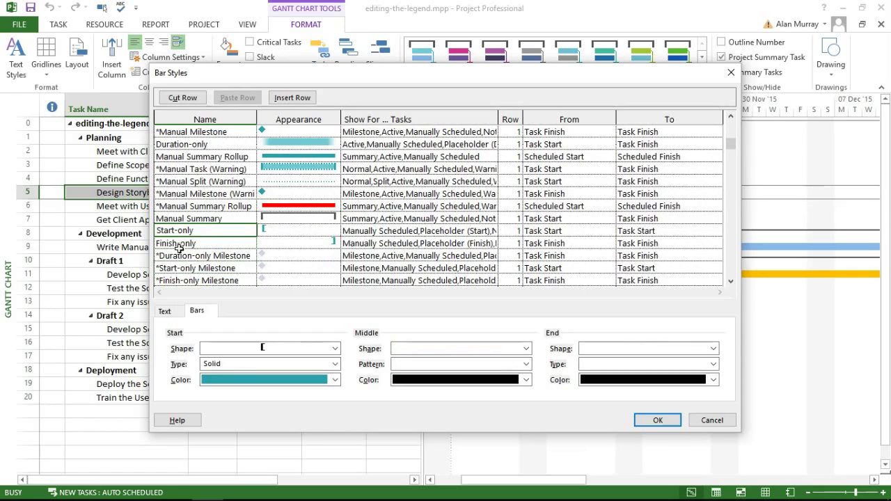
pyautogui.write('*')
pyautogui.click(171, 244)
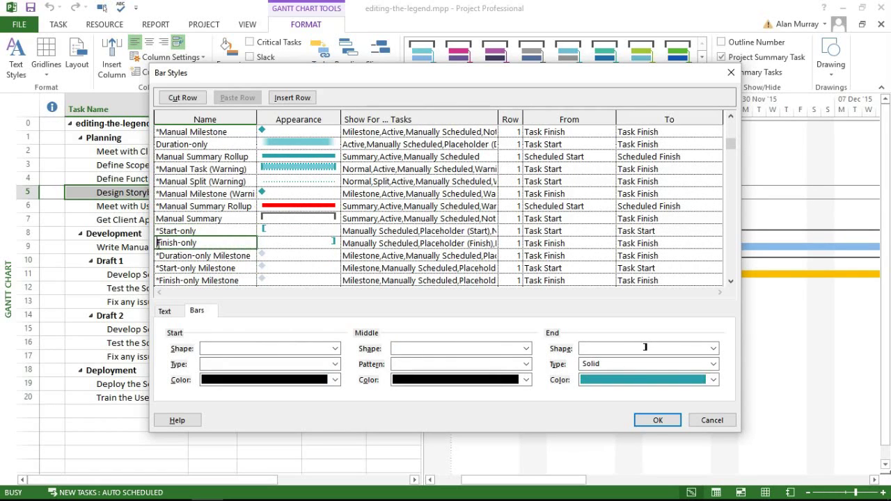
pyautogui.write('*')
pyautogui.click(174, 255)
pyautogui.press('Down')
pyautogui.press('Down')
pyautogui.press('Down')
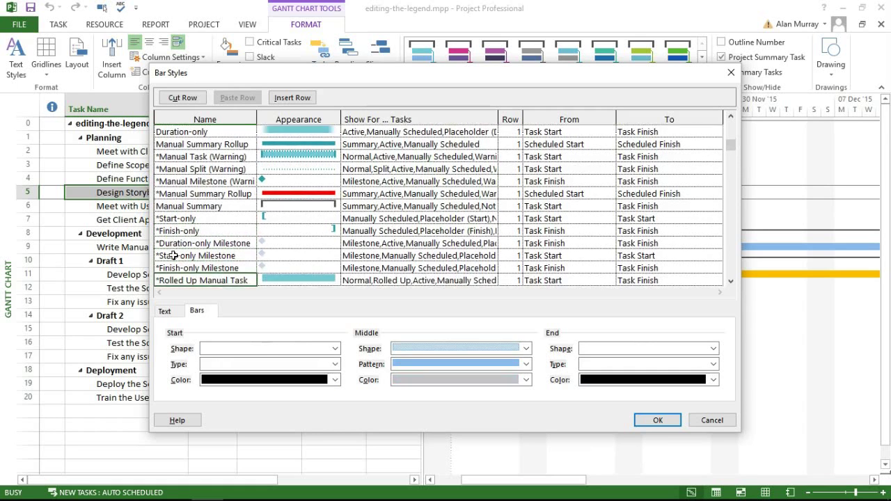
pyautogui.press('Down')
pyautogui.press('Down')
pyautogui.press('Down')
pyautogui.press('Down')
pyautogui.press('Down')
pyautogui.press('Down')
pyautogui.press('Down')
pyautogui.press('Down')
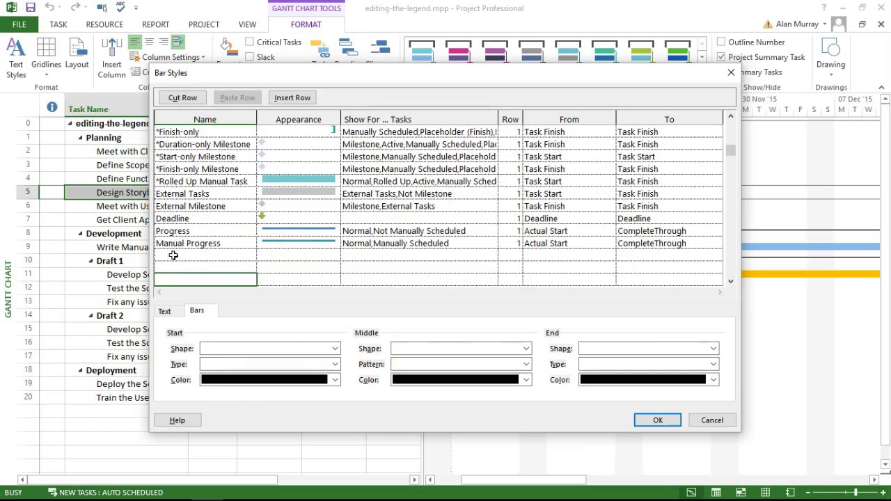
# - Add a 'London' bar style in the first blank row and give its bar a yellow middle colour
pyautogui.press('Up')
pyautogui.press('Up')
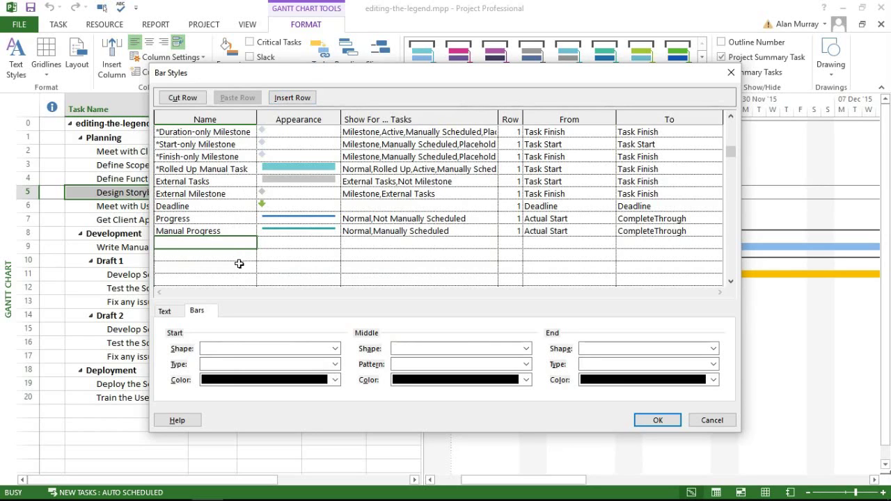
pyautogui.write('Lo')
pyautogui.write('ndon')
pyautogui.press('Return')
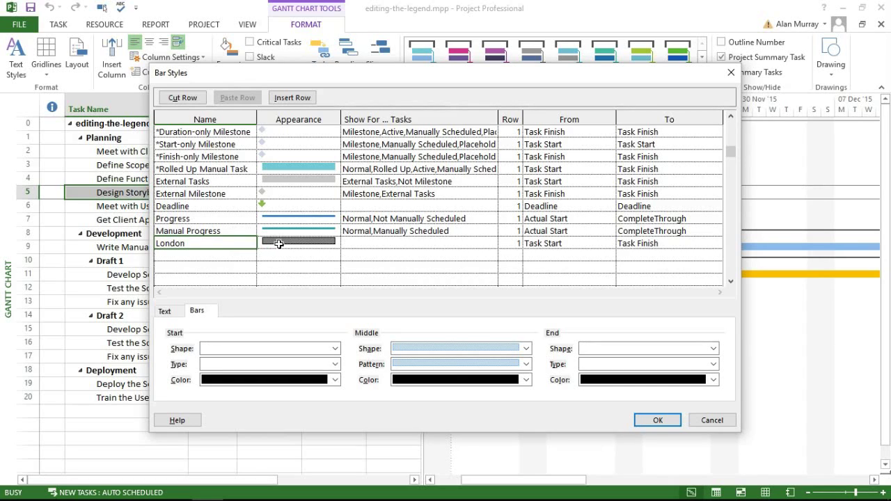
pyautogui.click(279, 243)
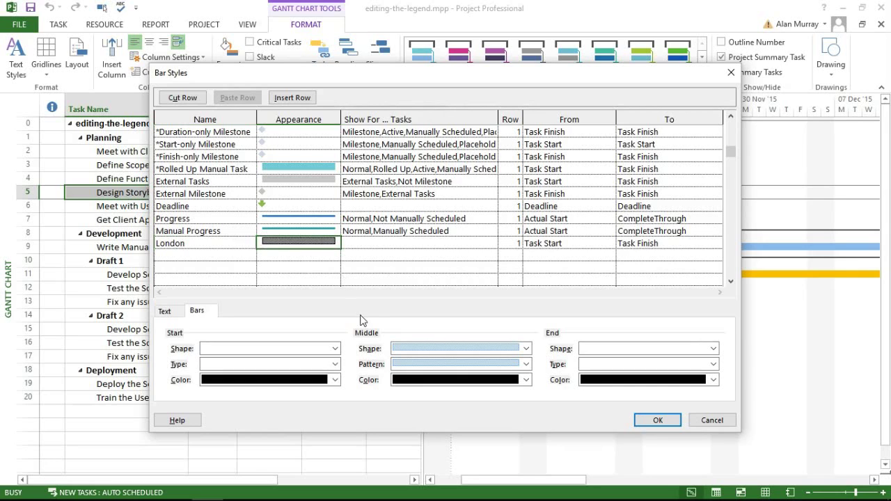
pyautogui.click(425, 380)
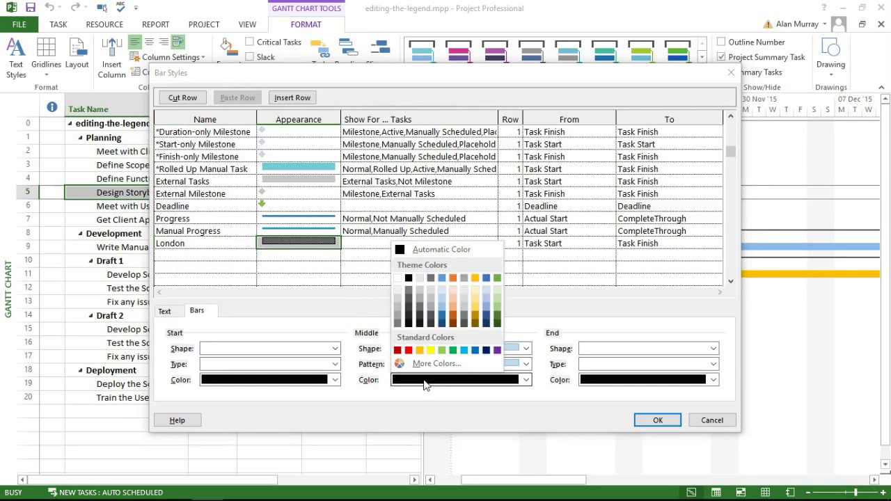
pyautogui.click(477, 279)
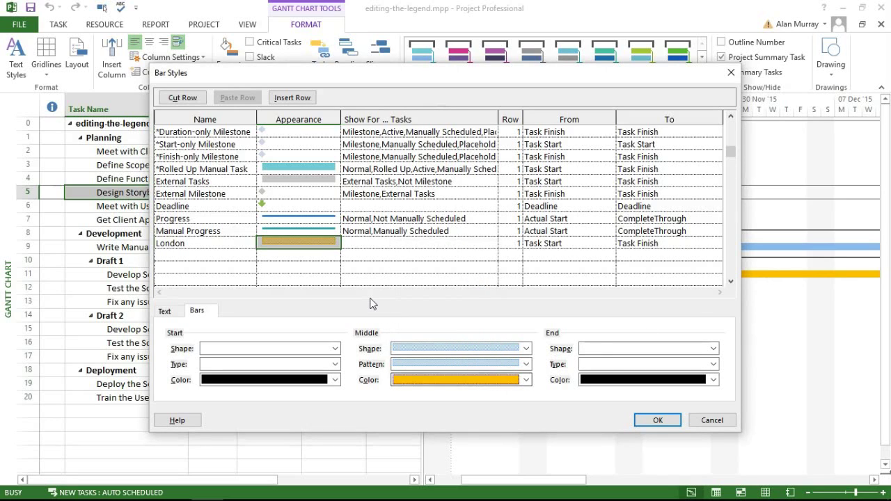
pyautogui.click(357, 243)
pyautogui.write('N')
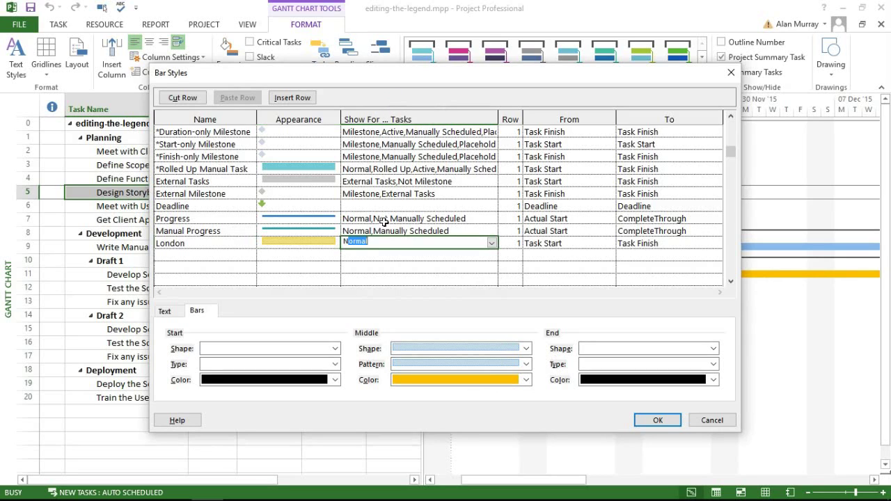
# - Show London bars for Normal,Summary tasks from Task Start to Task Finish and confirm
pyautogui.write('ormal,')
pyautogui.write('Summary')
pyautogui.press('Return')
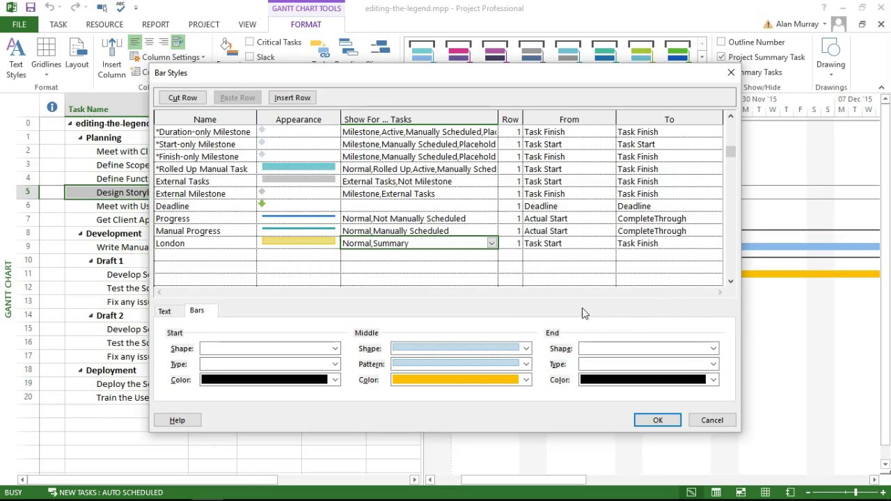
pyautogui.click(590, 245)
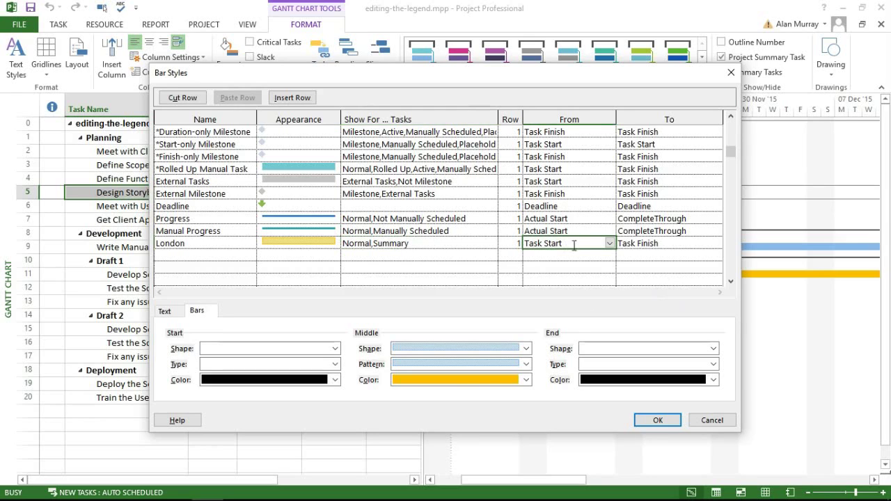
pyautogui.press('Tab')
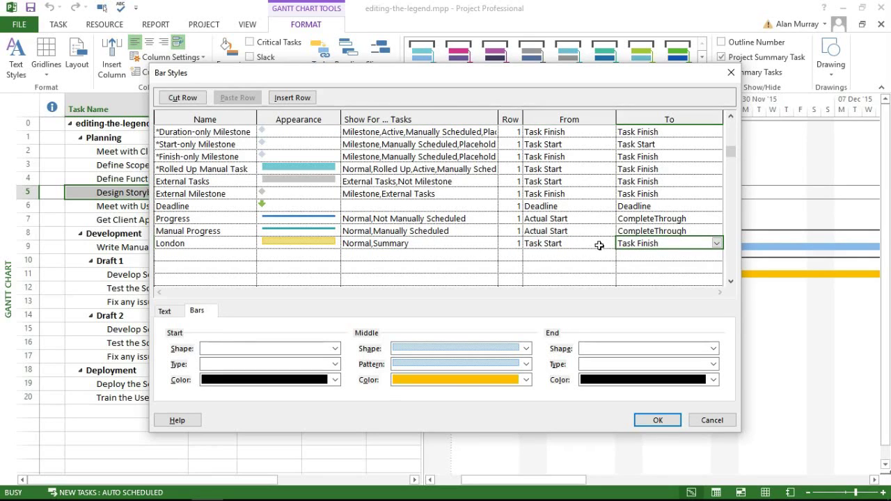
pyautogui.hotkey('shift', 'Tab')
pyautogui.click(645, 241)
pyautogui.click(644, 422)
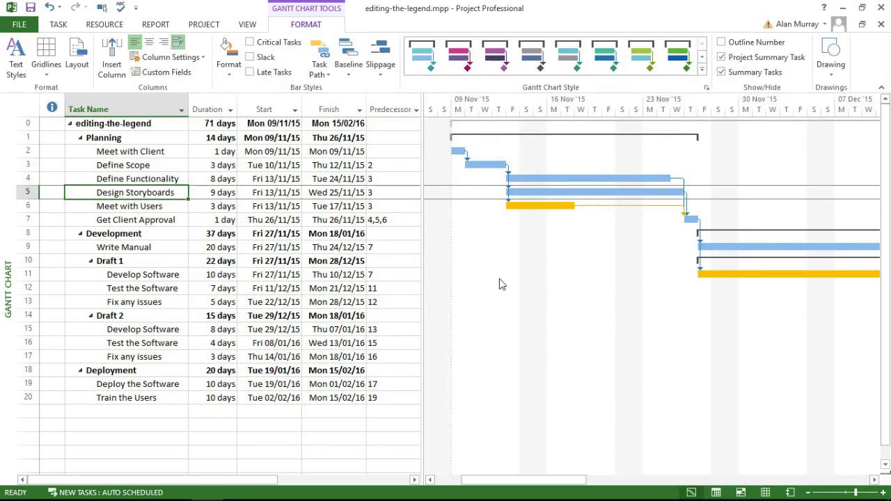
# - Open the print preview and zoom into the legend to check the yellow London entry
pyautogui.click(21, 25)
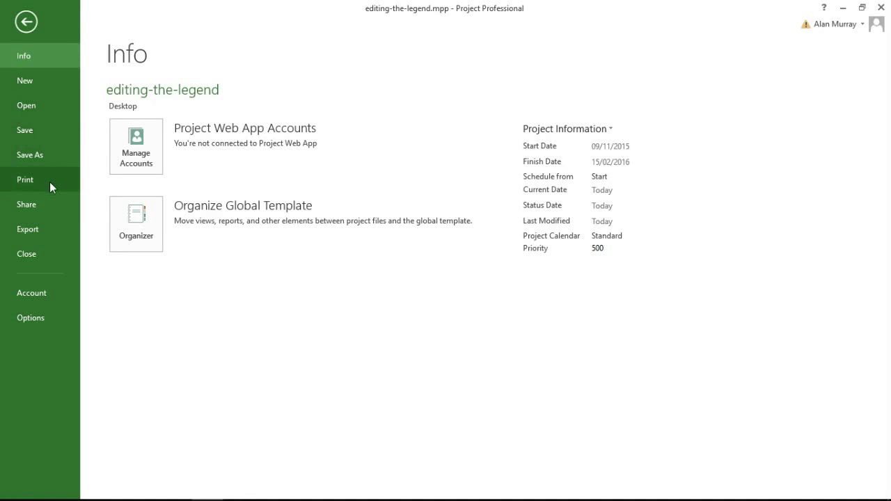
pyautogui.click(49, 181)
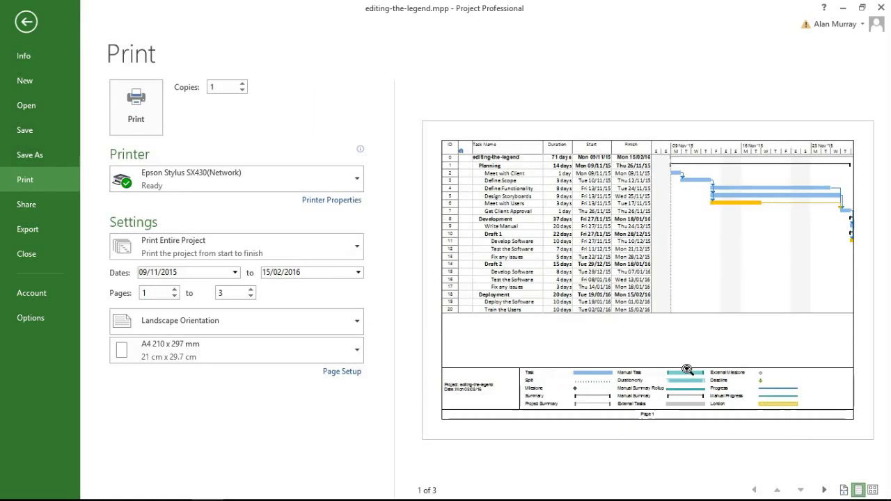
pyautogui.click(719, 406)
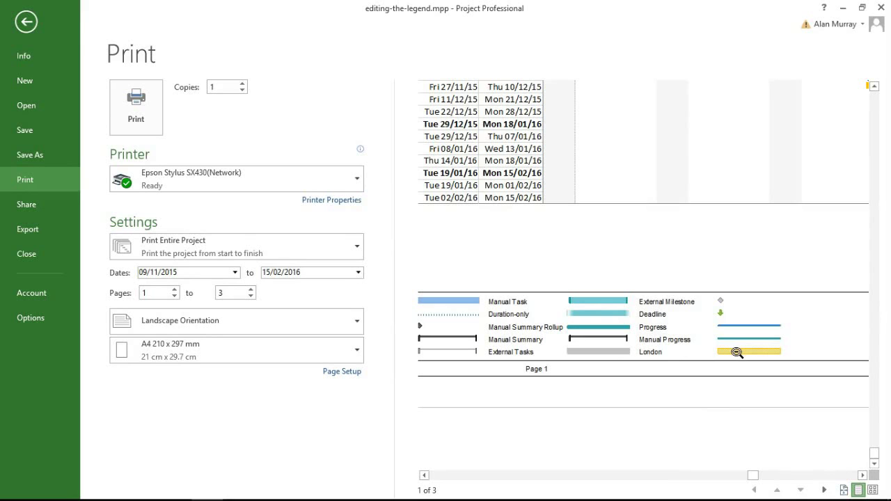
pyautogui.click(424, 476)
pyautogui.click(424, 475)
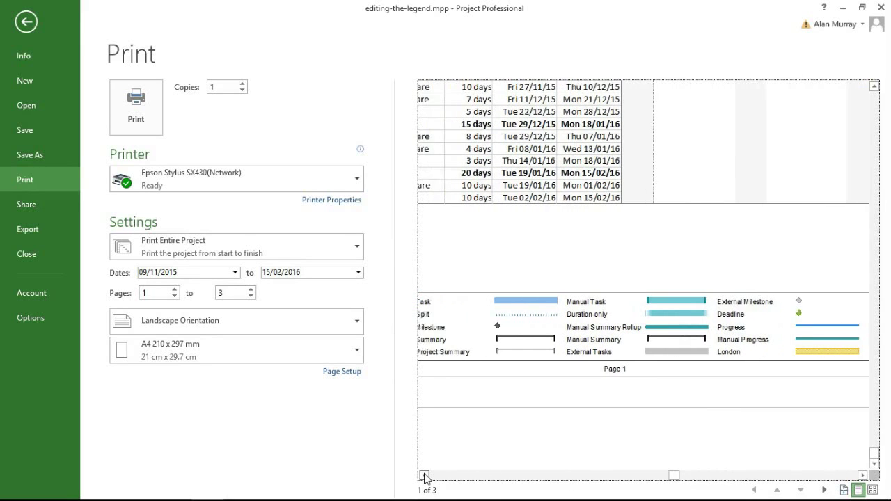